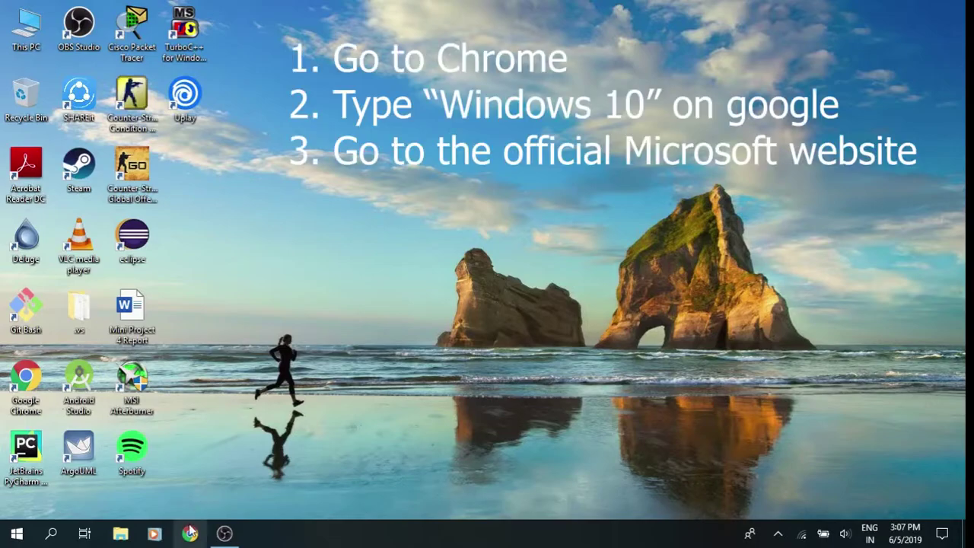
- Open Chrome and search Google for "windows 10"
left_click(190, 534)
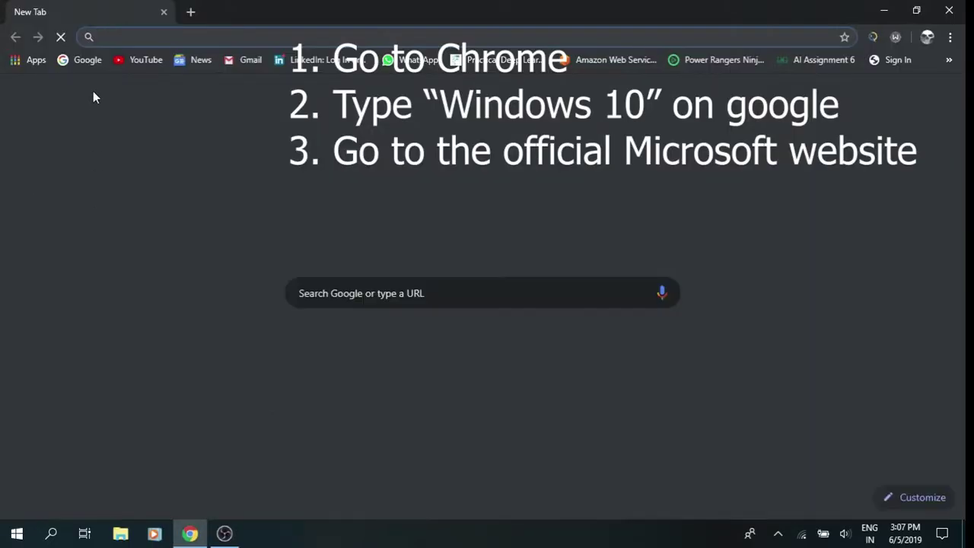
left_click(81, 64)
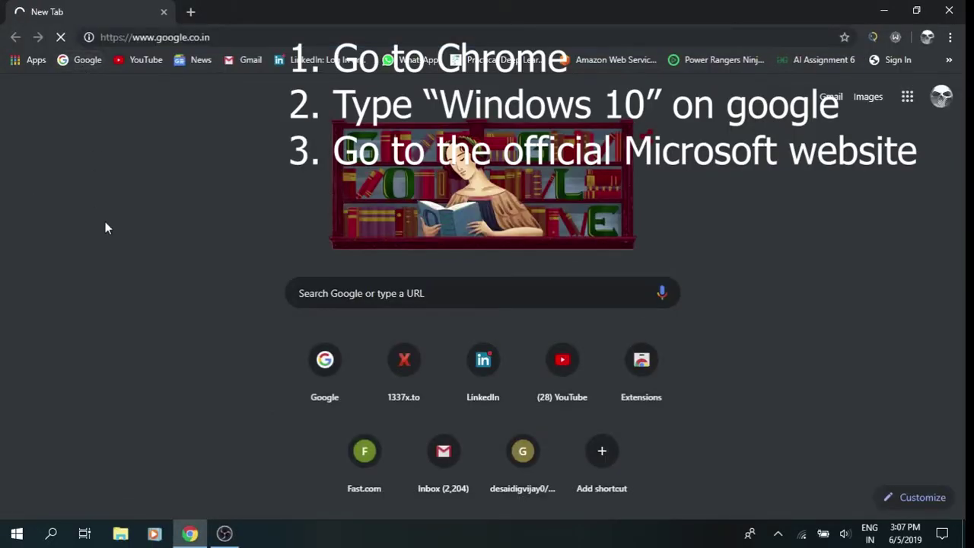
type("w")
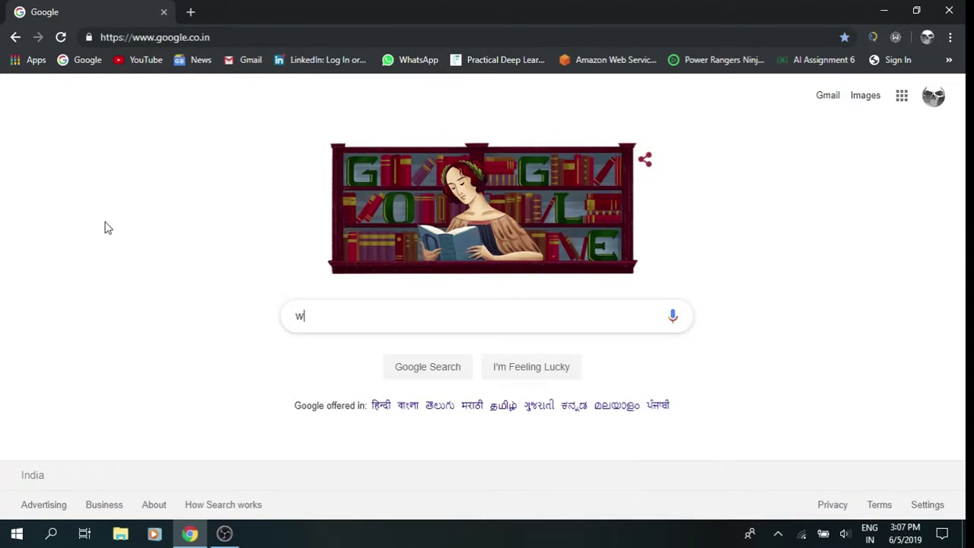
type("indows 10")
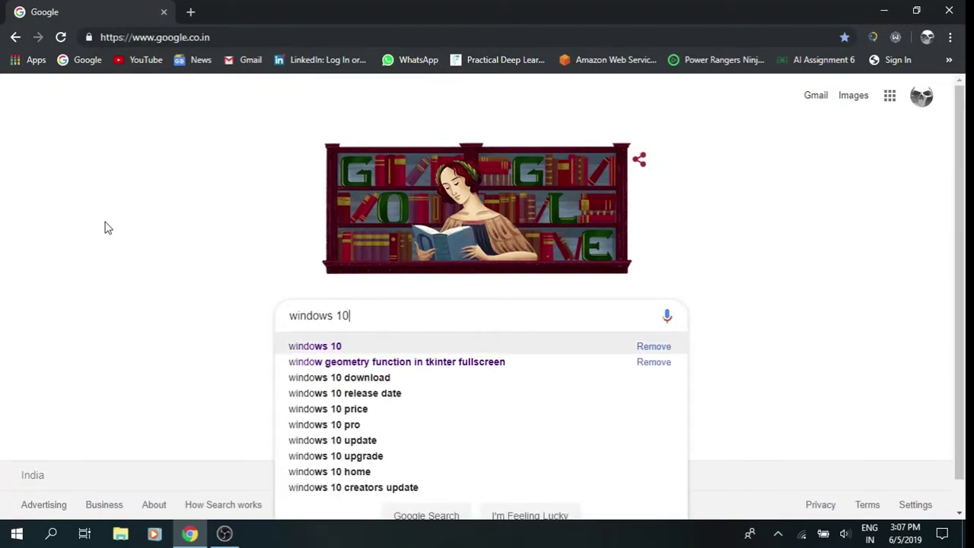
key("Return")
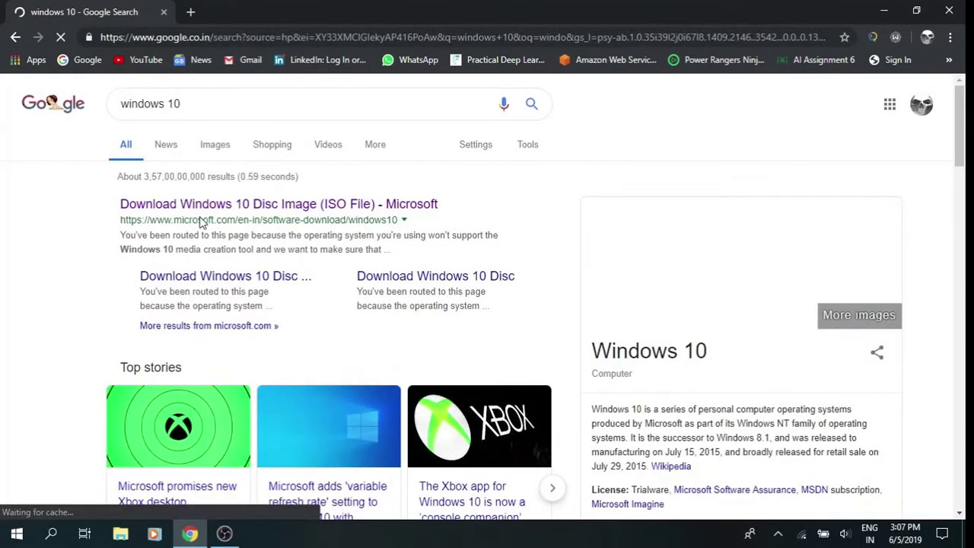
- Open Microsoft's Windows 10 download page from the search results and download the media creation tool
left_click(256, 207)
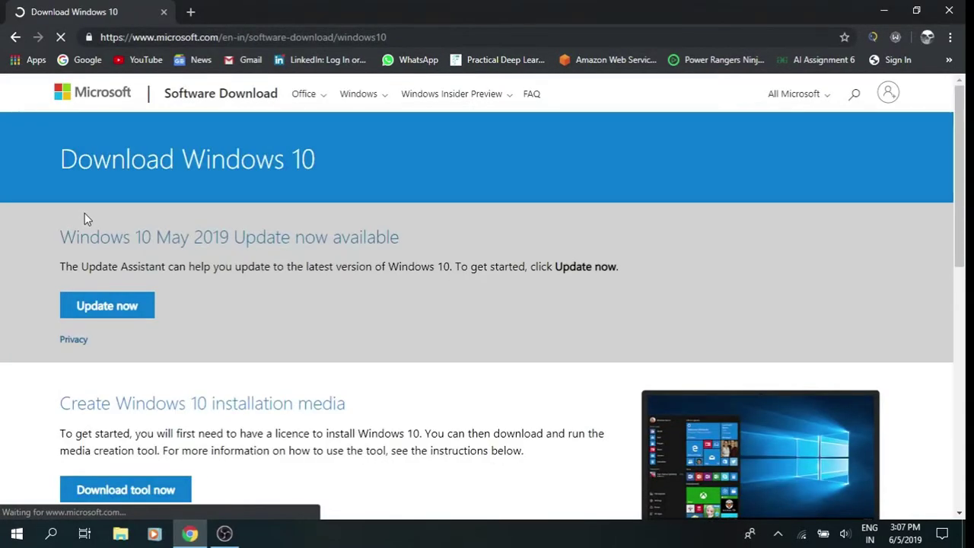
scroll(21, 231, "down", 1)
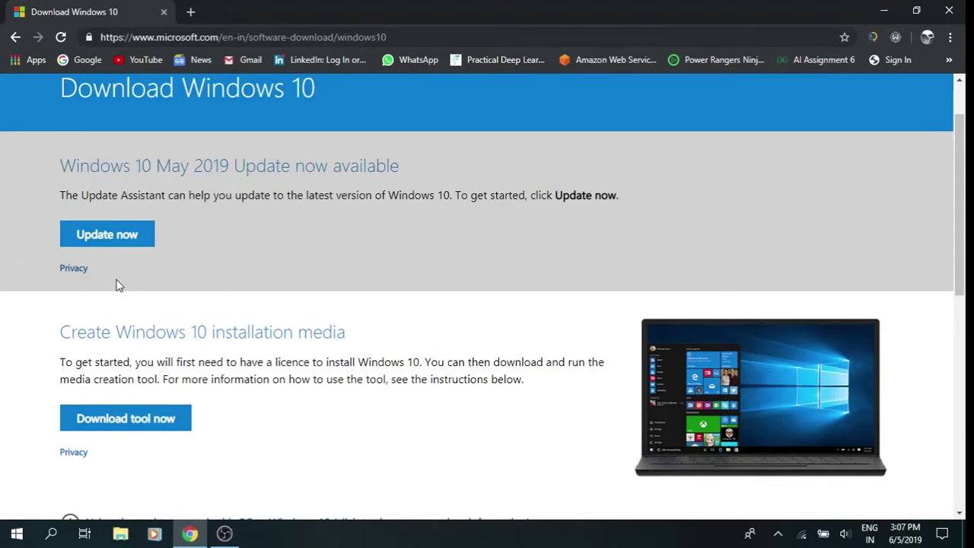
scroll(219, 326, "down", 2)
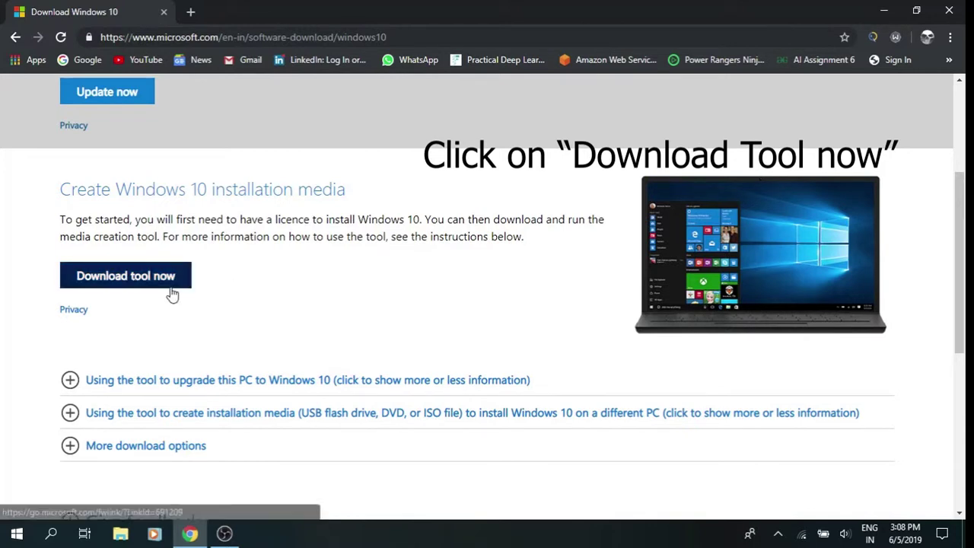
left_click(129, 282)
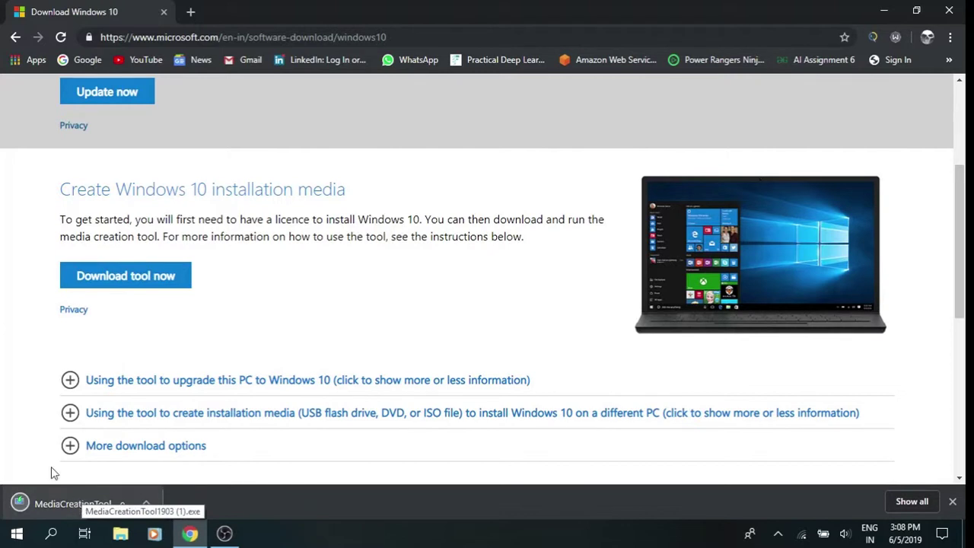
- Run the downloaded MediaCreationTool1903 (1).exe and accept its license terms
left_click(72, 504)
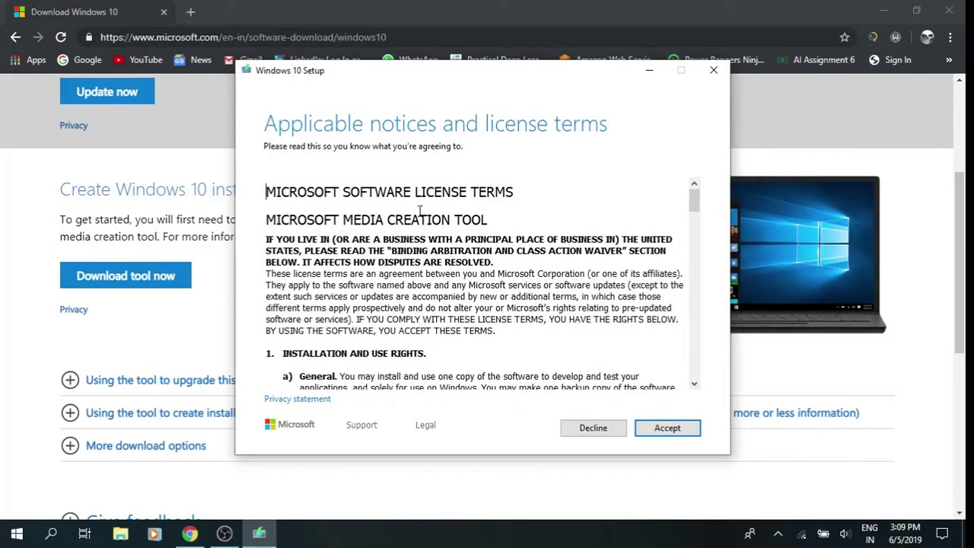
scroll(496, 256, "down", 12)
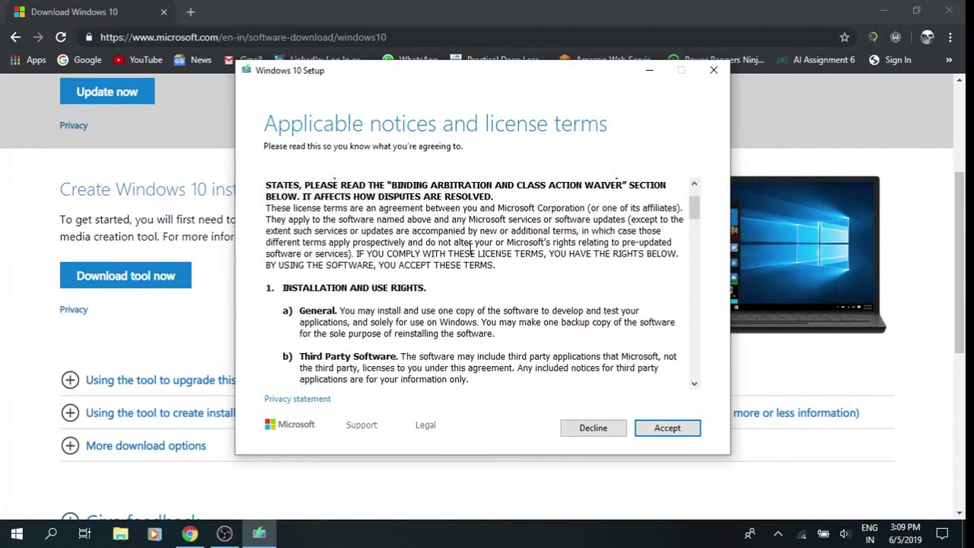
scroll(524, 245, "down", 15)
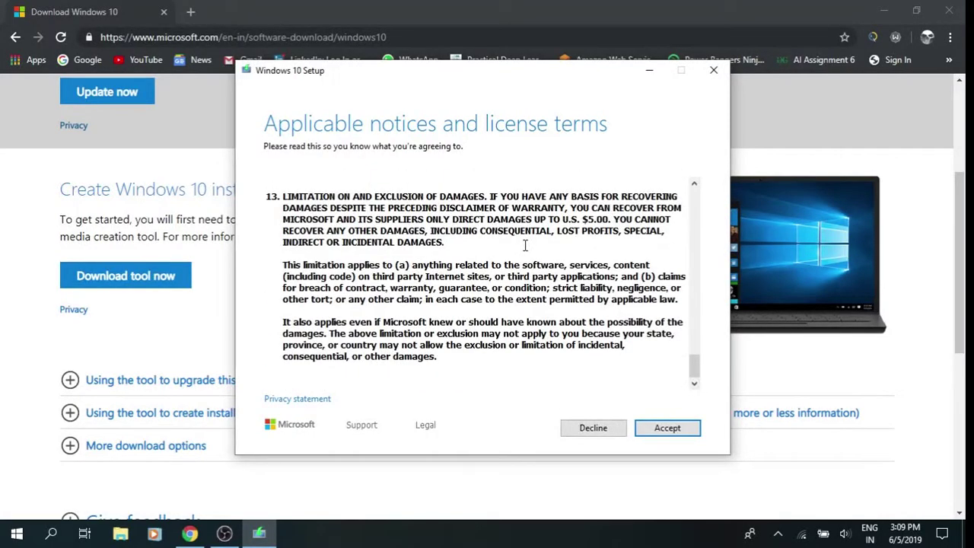
scroll(525, 245, "up", 20)
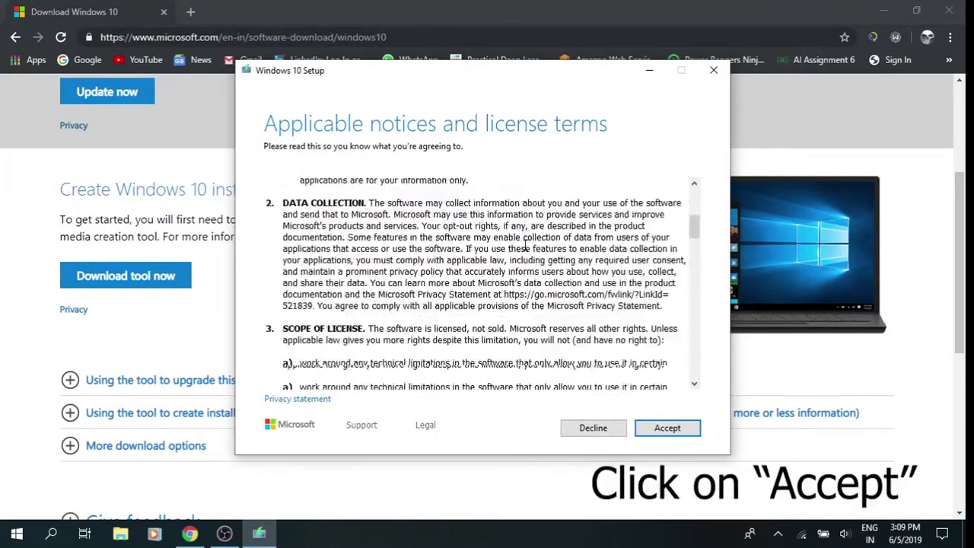
scroll(526, 245, "down", 15)
left_click(688, 428)
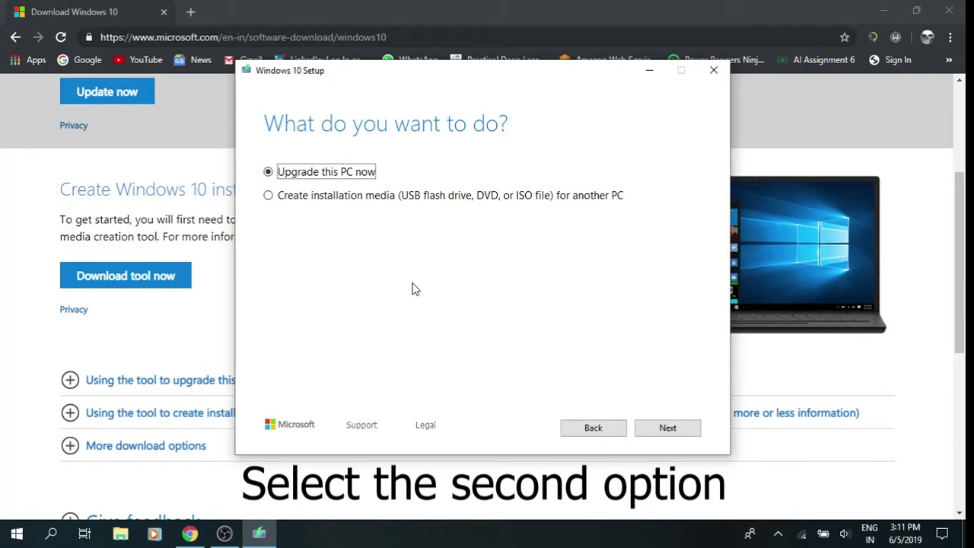
- Choose to create installation media for another PC and turn off the recommended options for this PC
left_click(269, 196)
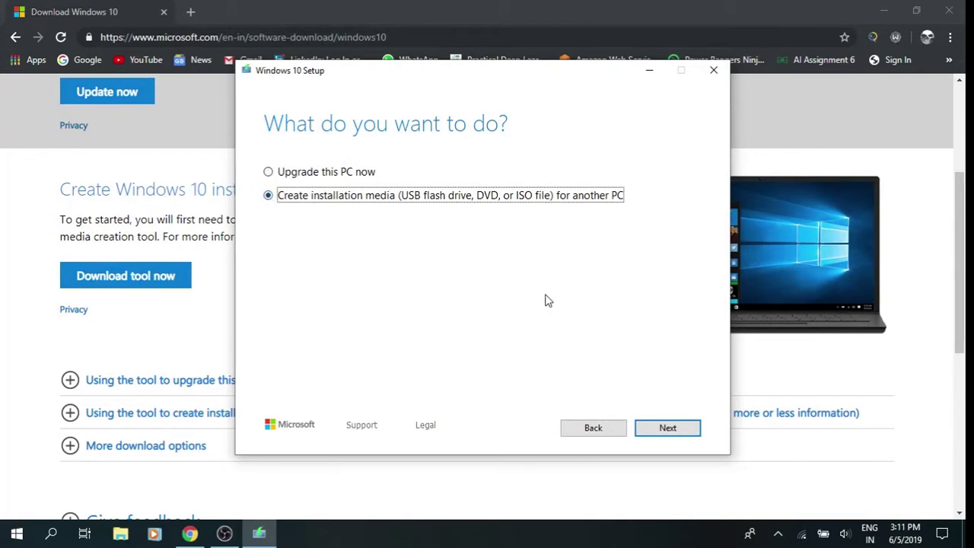
left_click(676, 430)
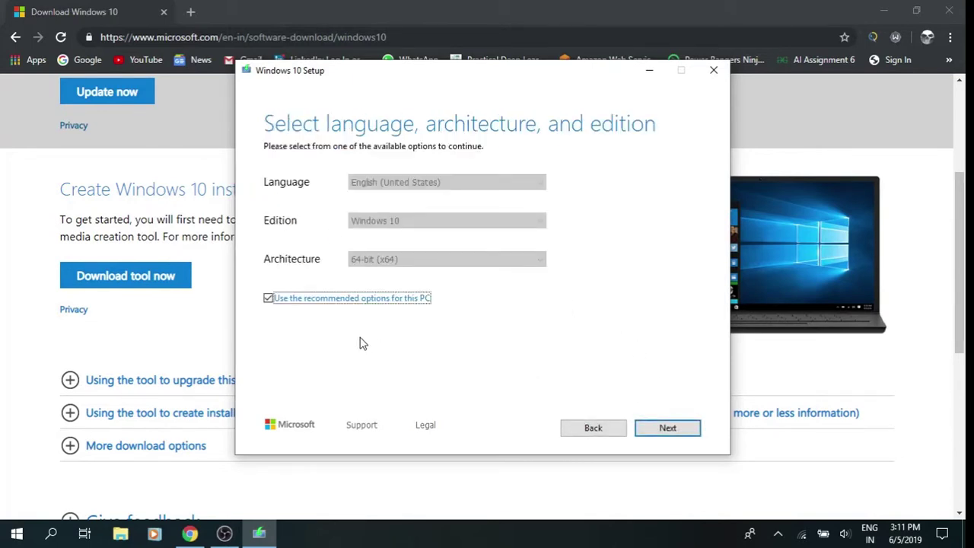
left_click(309, 303)
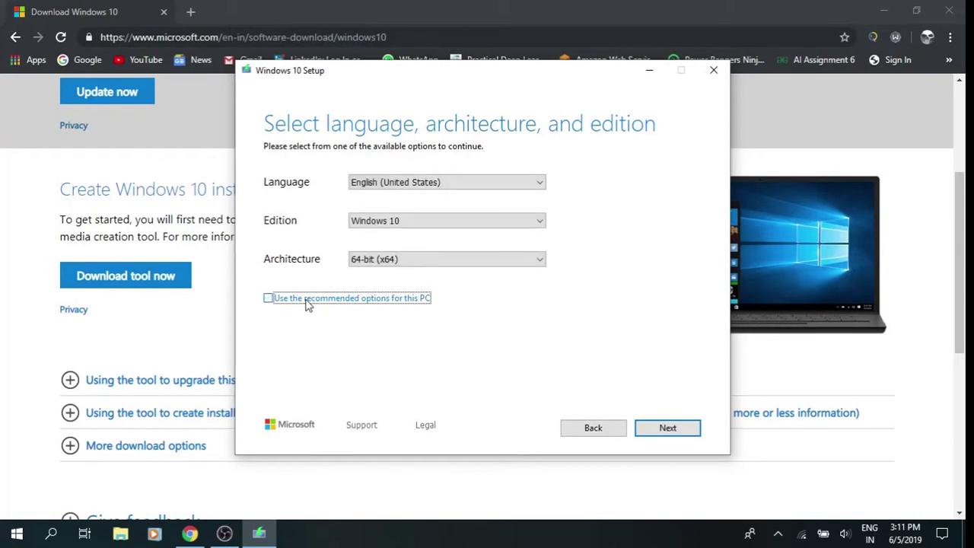
- Select English (United States) as the language of the installation media
left_click(540, 187)
scroll(464, 258, "down", 2)
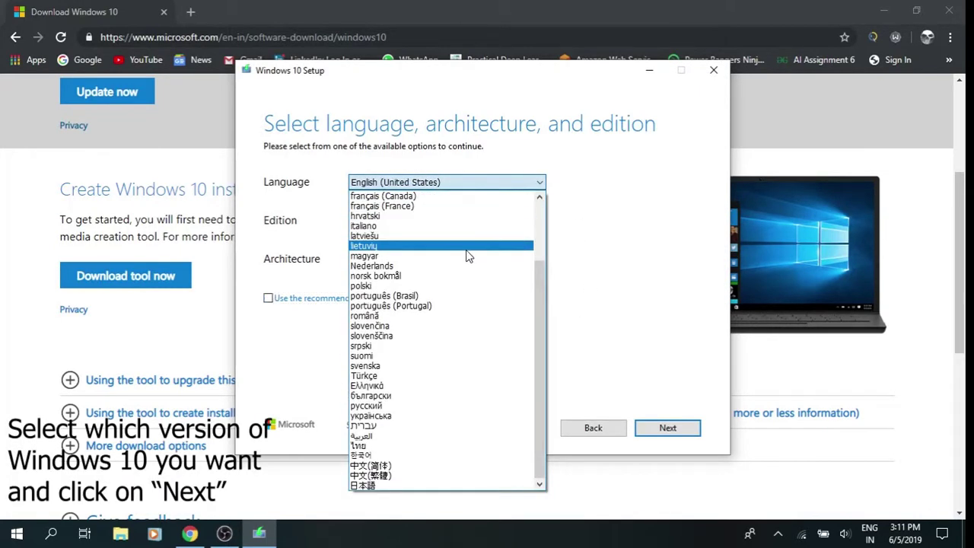
scroll(470, 344, "up", 2)
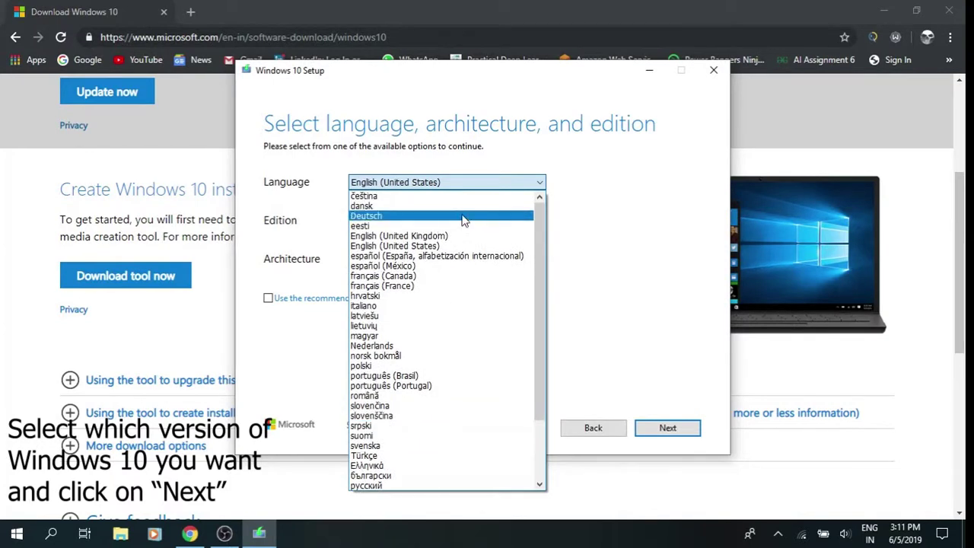
left_click(430, 246)
left_click(497, 183)
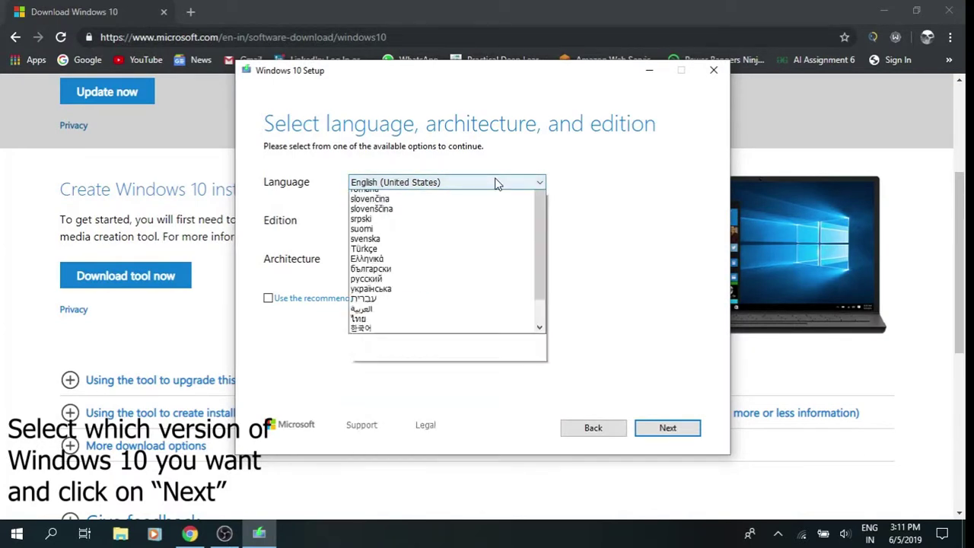
scroll(451, 226, "up", 2)
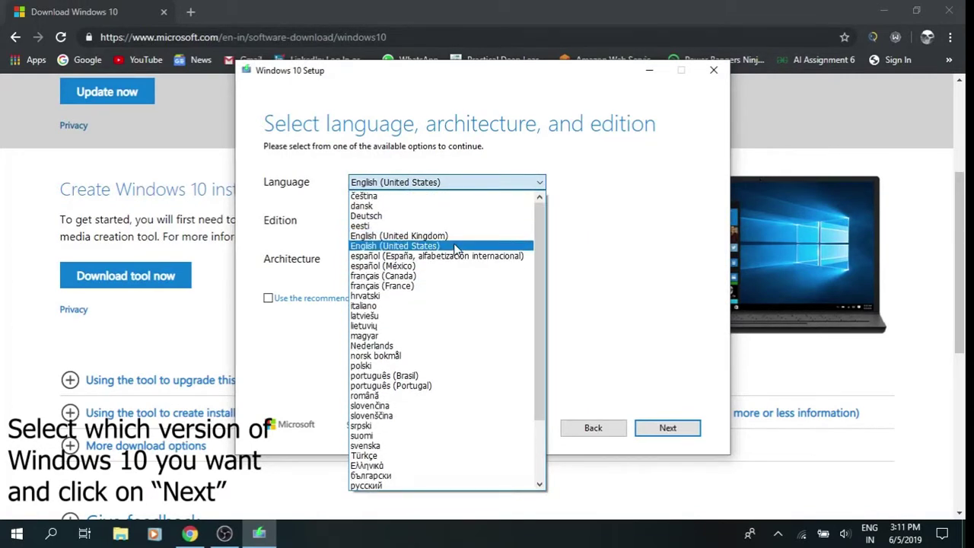
left_click(455, 246)
- Select the Windows 10 edition and the 64-bit (x64) architecture, and continue to the media choice
left_click(438, 225)
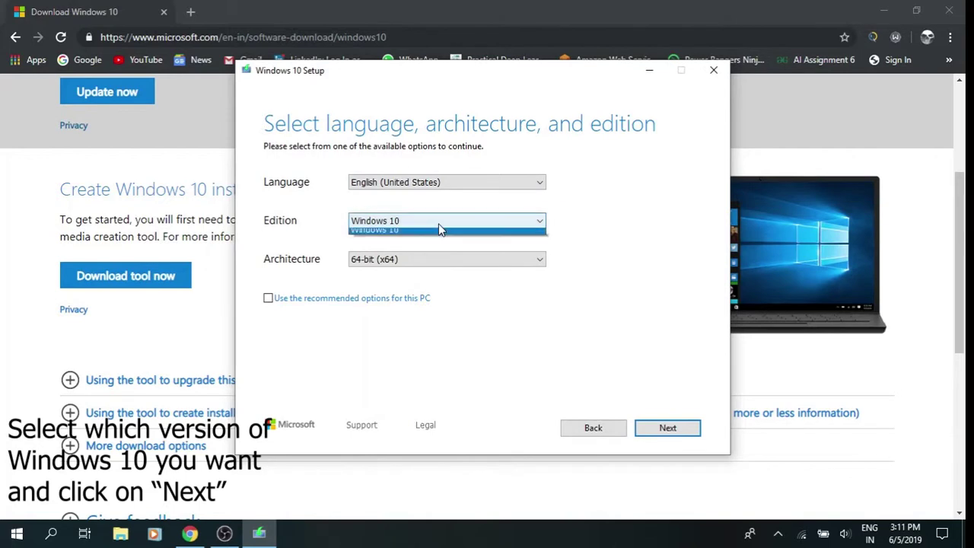
left_click(438, 233)
left_click(429, 259)
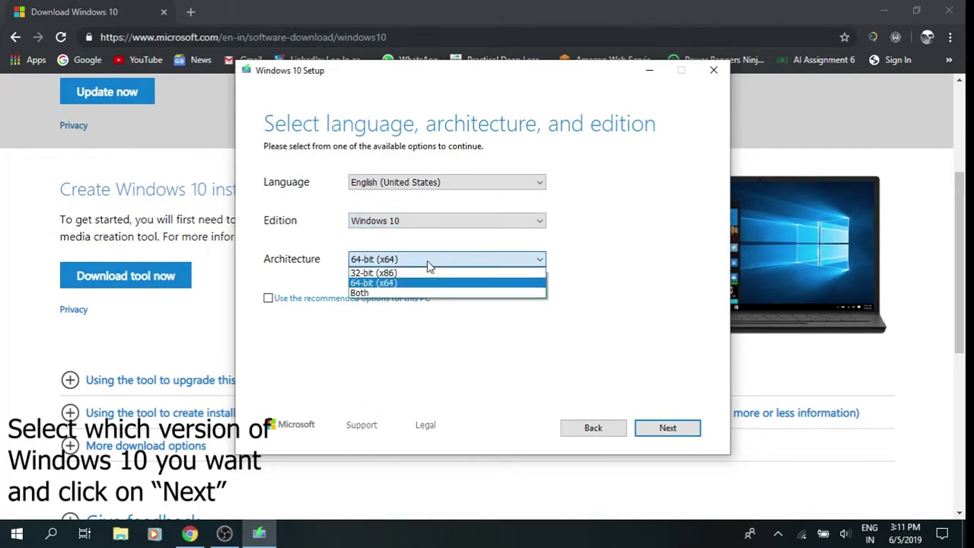
left_click(420, 284)
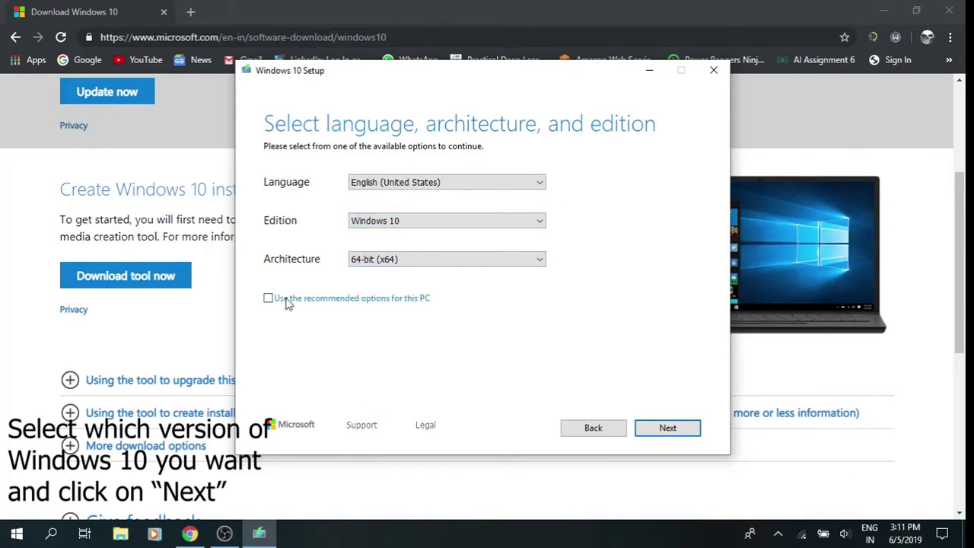
left_click(667, 428)
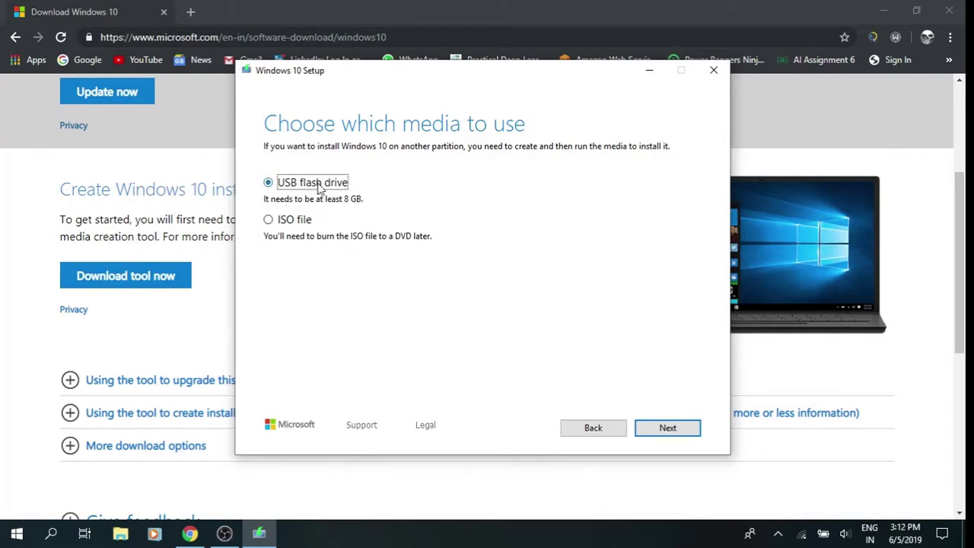
- Choose ISO file as the media and select the Downloads folder as its save location
left_click(269, 220)
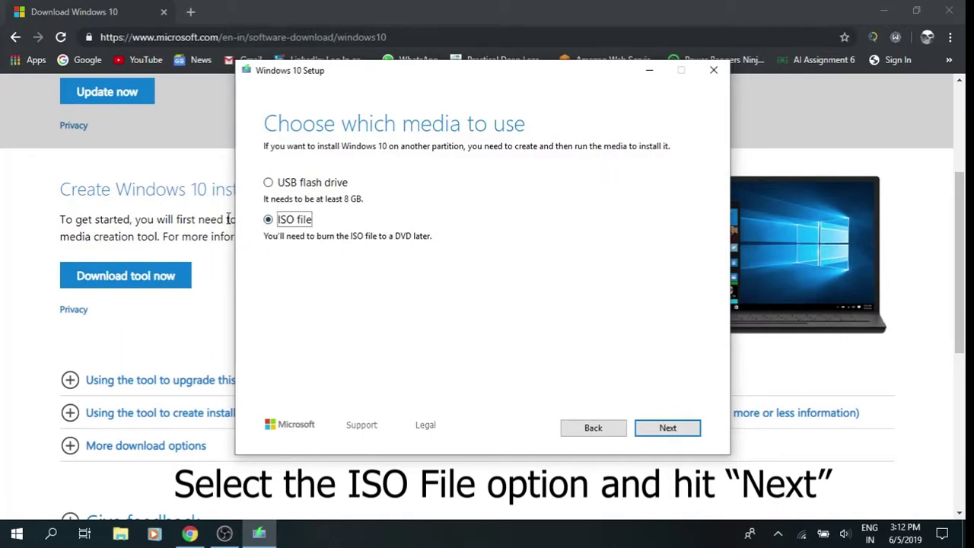
left_click(645, 427)
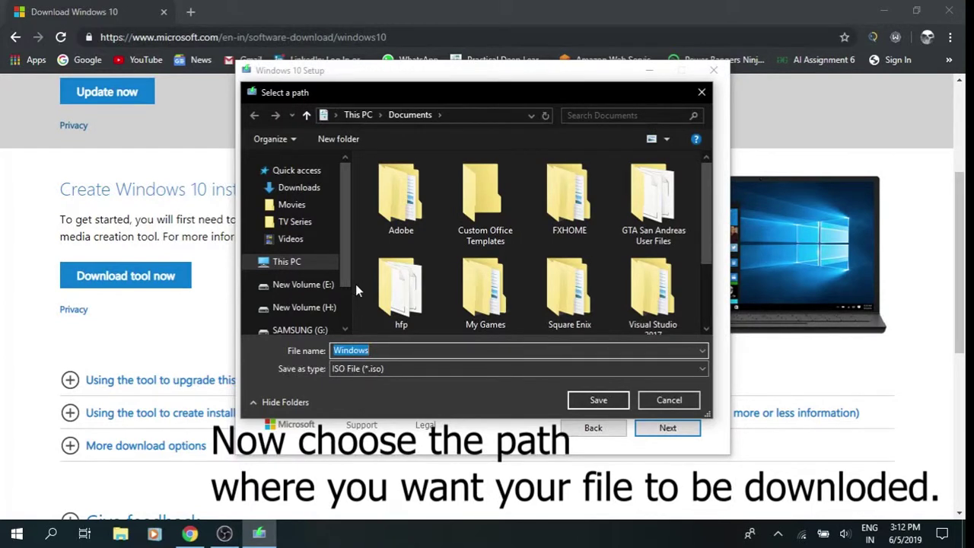
scroll(561, 256, "down", 1)
scroll(561, 256, "up", 1)
left_click(313, 188)
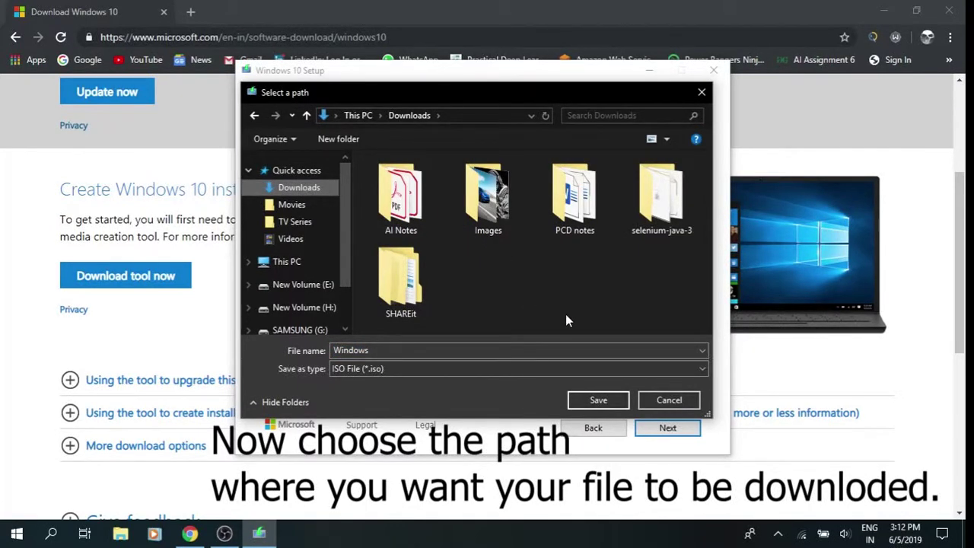
- Save the ISO file as "Windows 10 64-Bit" and finish the setup wizard once the download completes
left_click(503, 348)
left_click(502, 351)
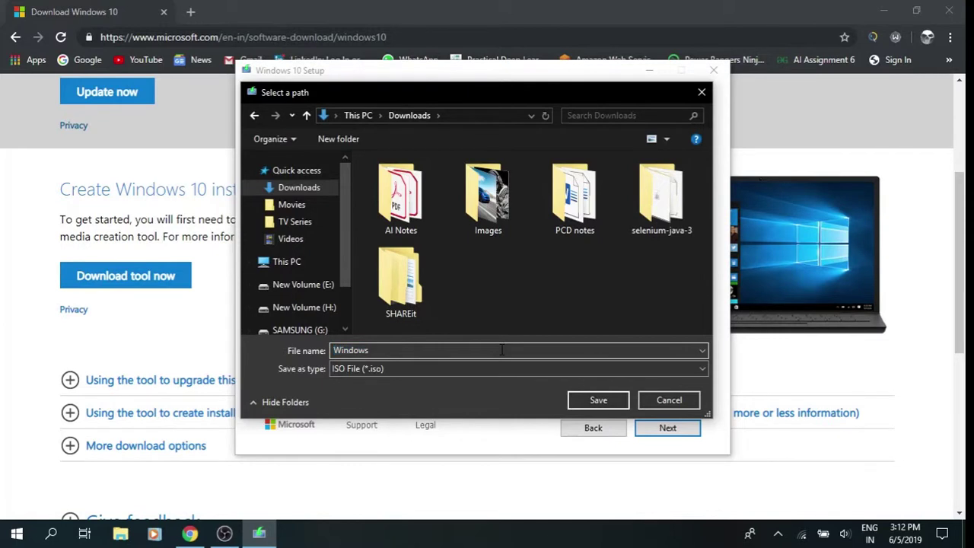
type("10 64")
key("BackSpace")
type("-Bit")
left_click(600, 400)
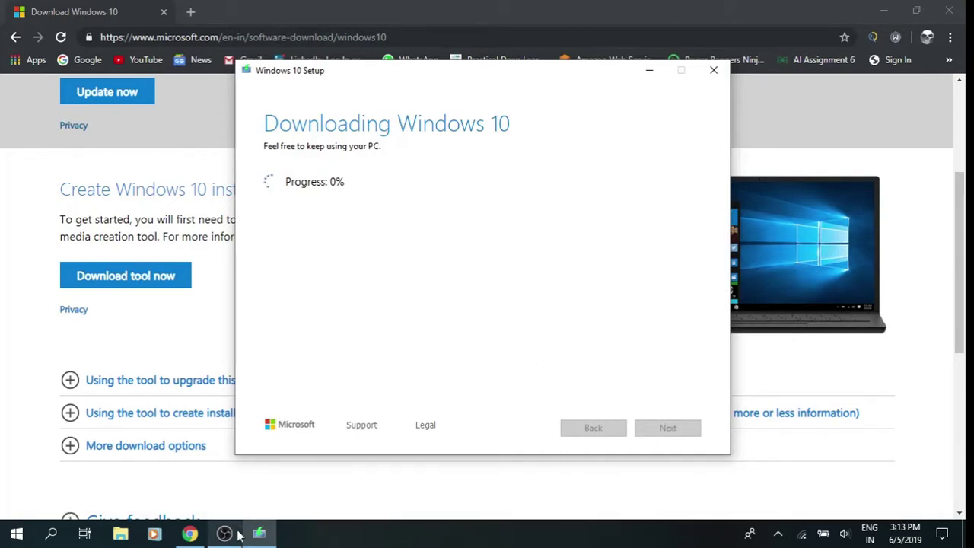
mouse_move(238, 536)
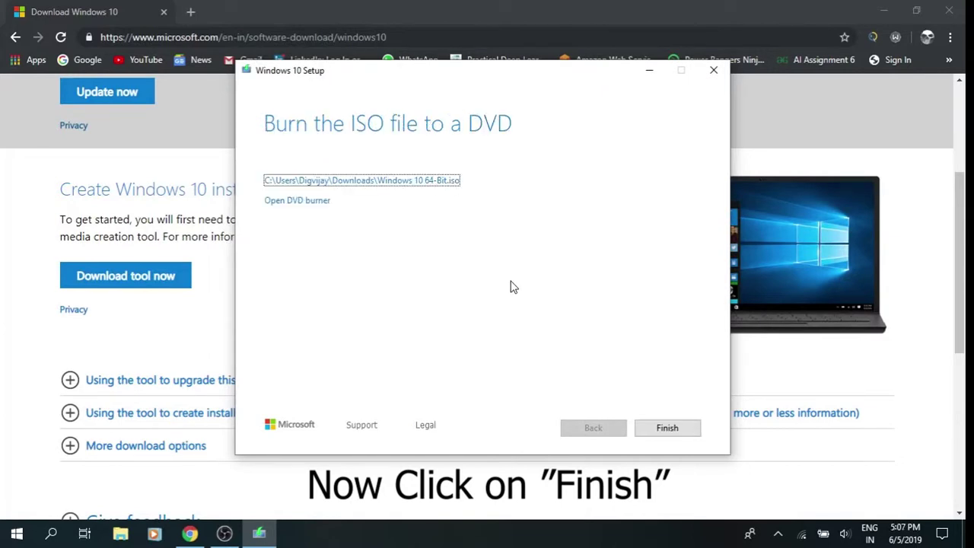
left_click(659, 428)
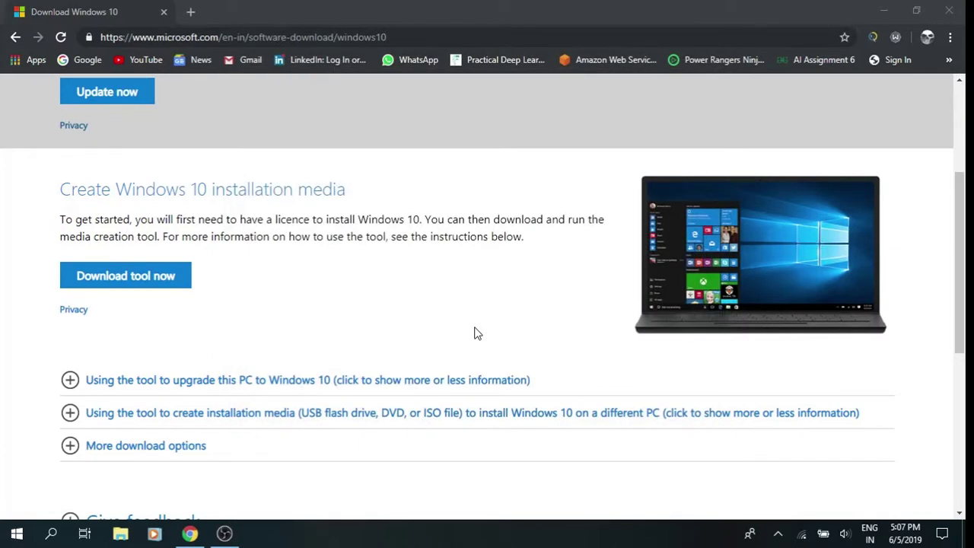
- Search Google for "rufus"
left_click(79, 59)
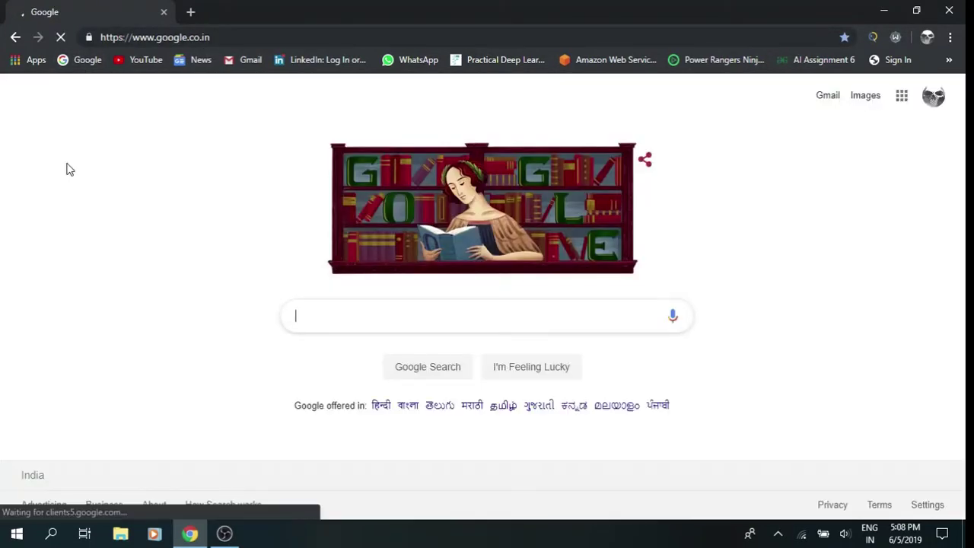
type("rufus")
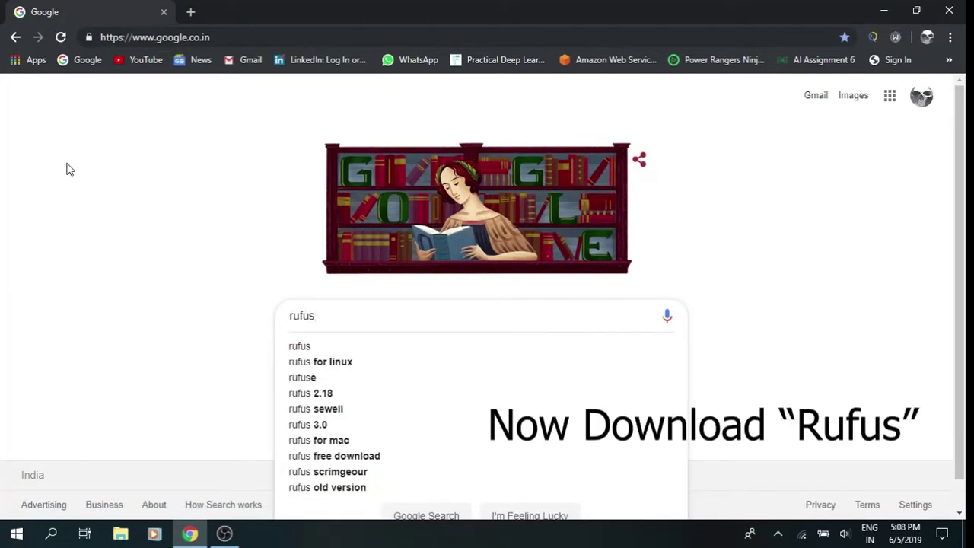
key("Return")
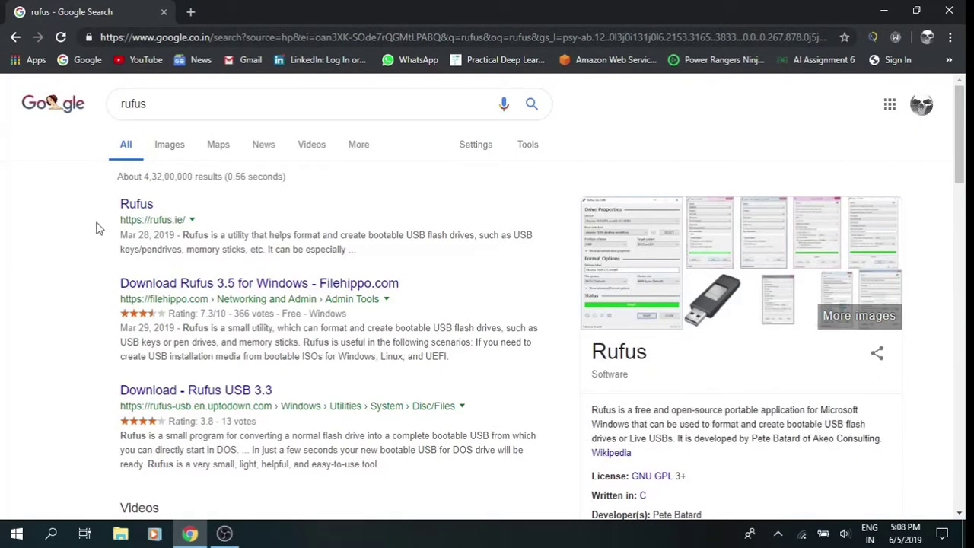
- Open the official rufus.ie site from the search results and download Rufus 3.5
left_click(139, 211)
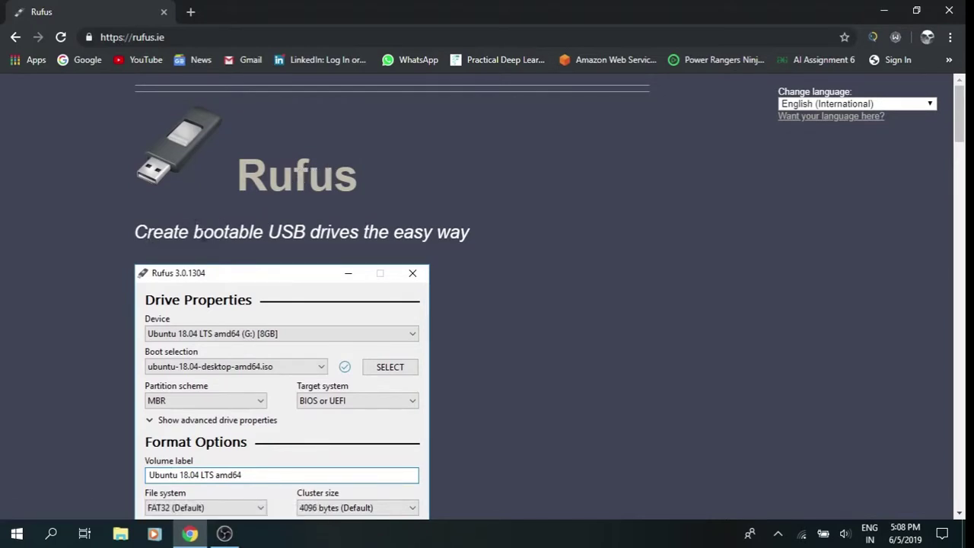
left_click_drag(137, 232, 622, 236)
left_click(521, 314)
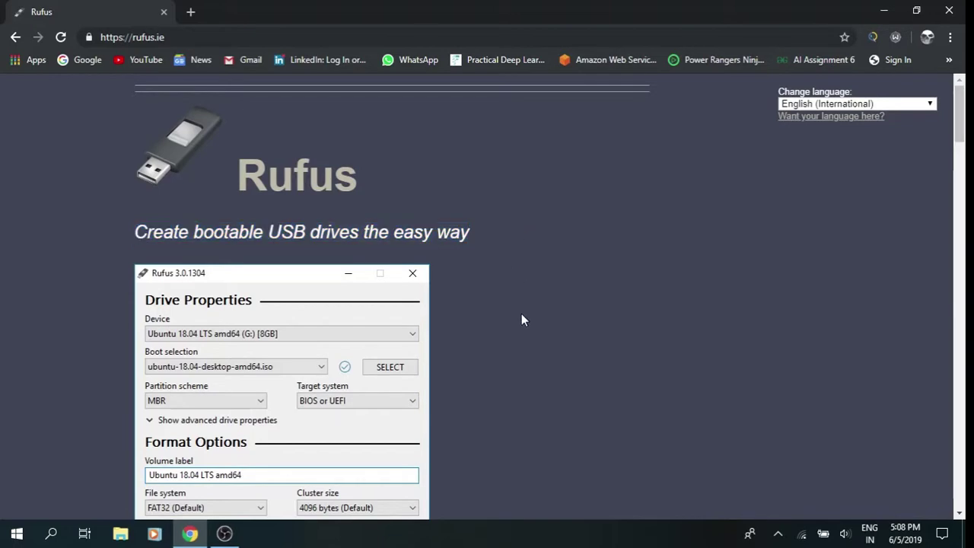
scroll(522, 314, "down", 3)
scroll(523, 302, "down", 5)
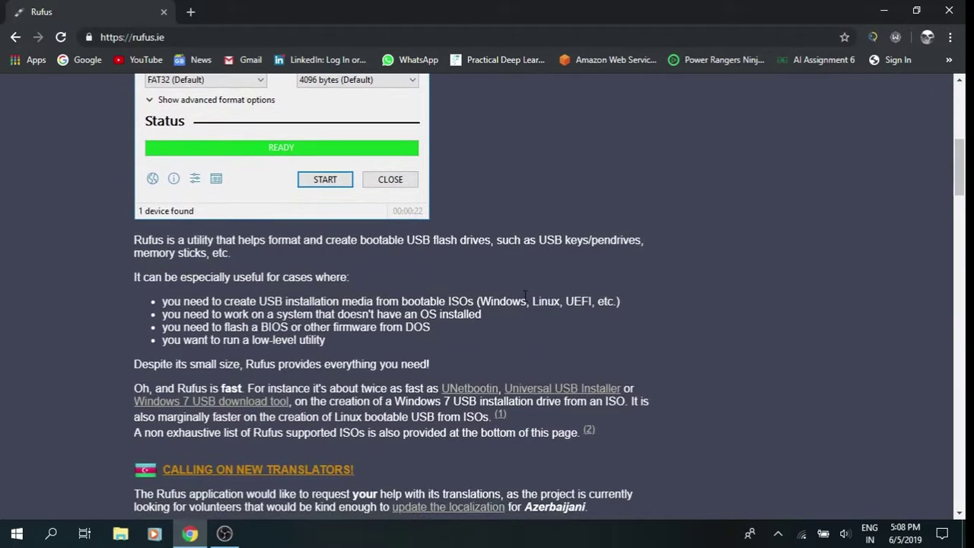
scroll(526, 297, "down", 1)
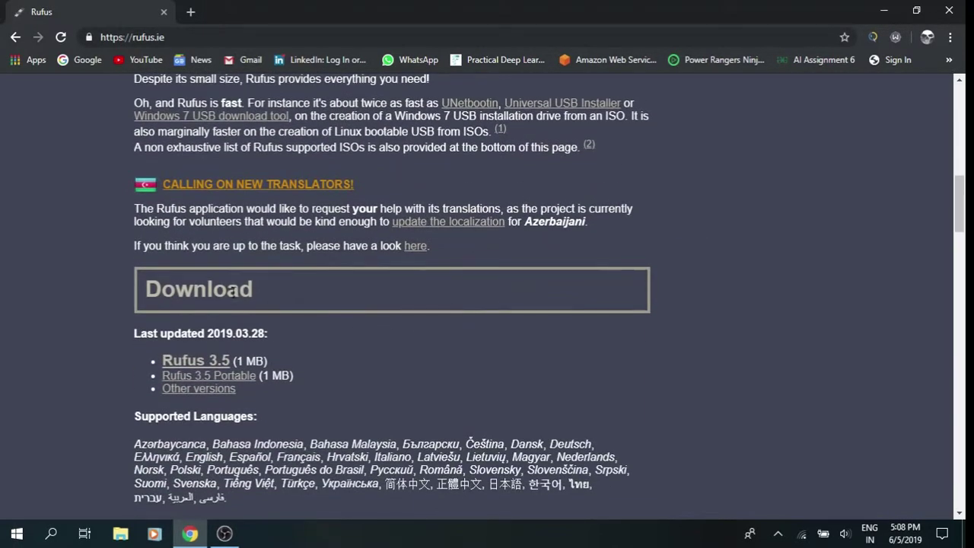
scroll(370, 302, "down", 1)
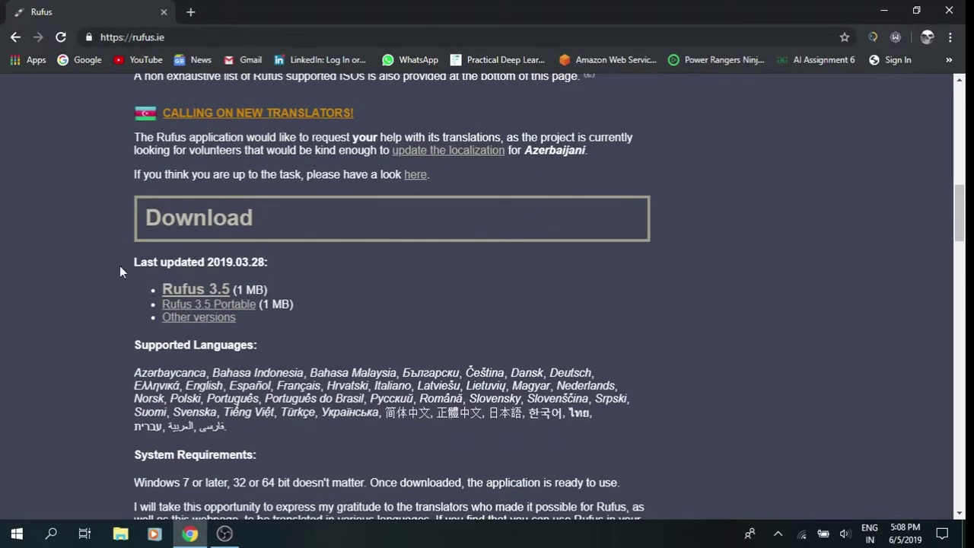
left_click(188, 292)
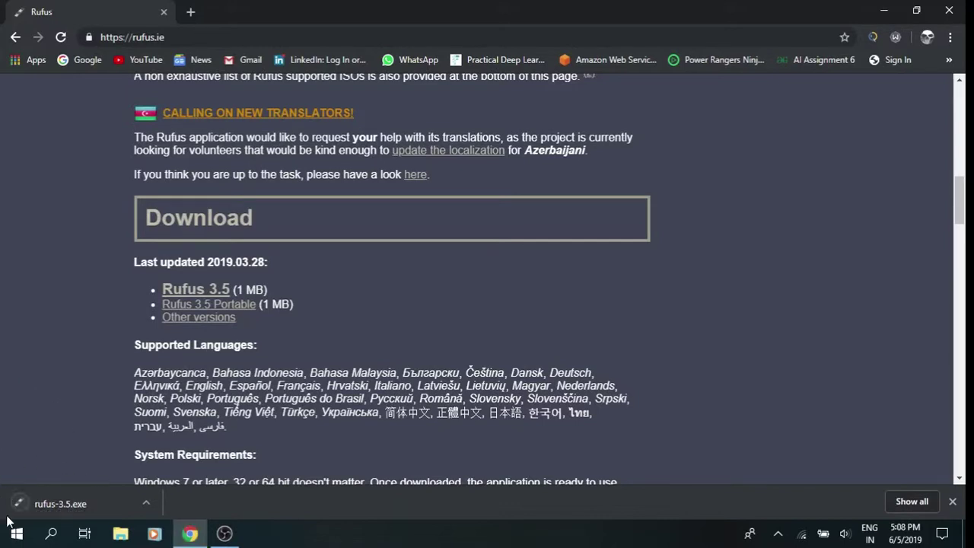
- Launch the downloaded rufus-3.5.exe, allow it to run, and select the SanDisk 16GB (I:) flash drive as the device
left_click(50, 502)
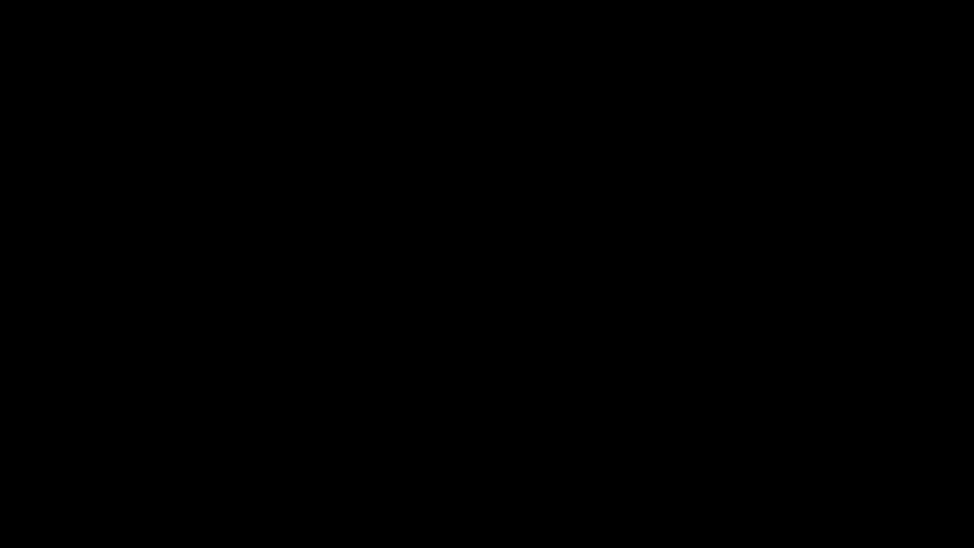
left_click(371, 359)
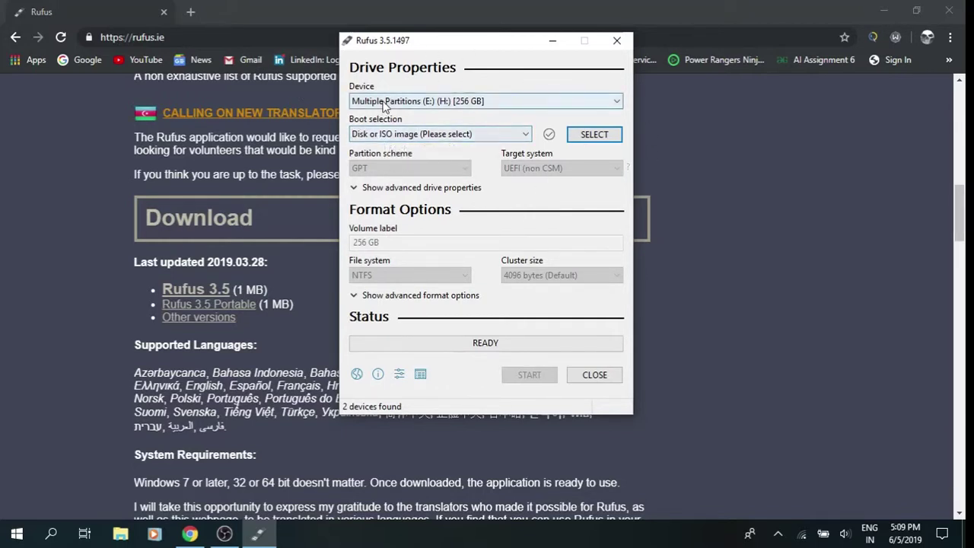
left_click(617, 104)
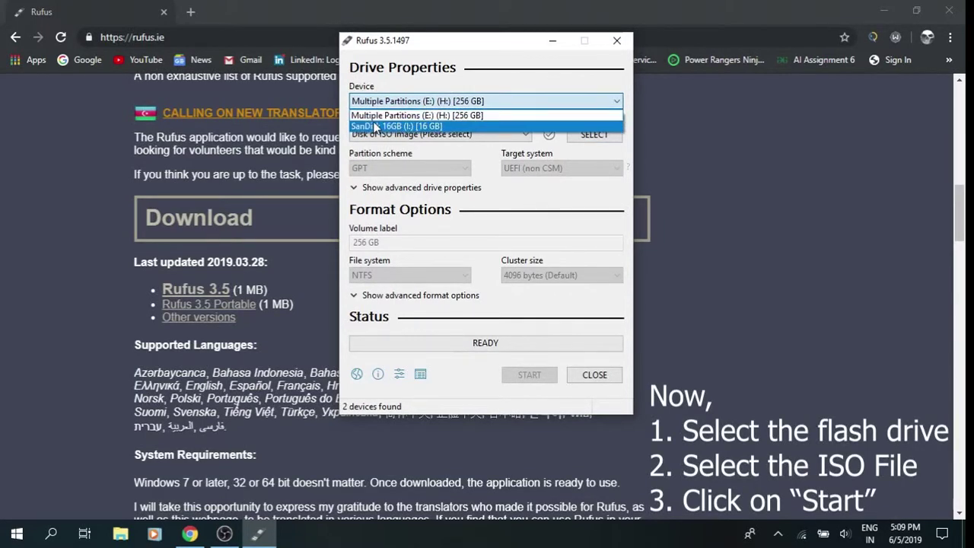
left_click(375, 126)
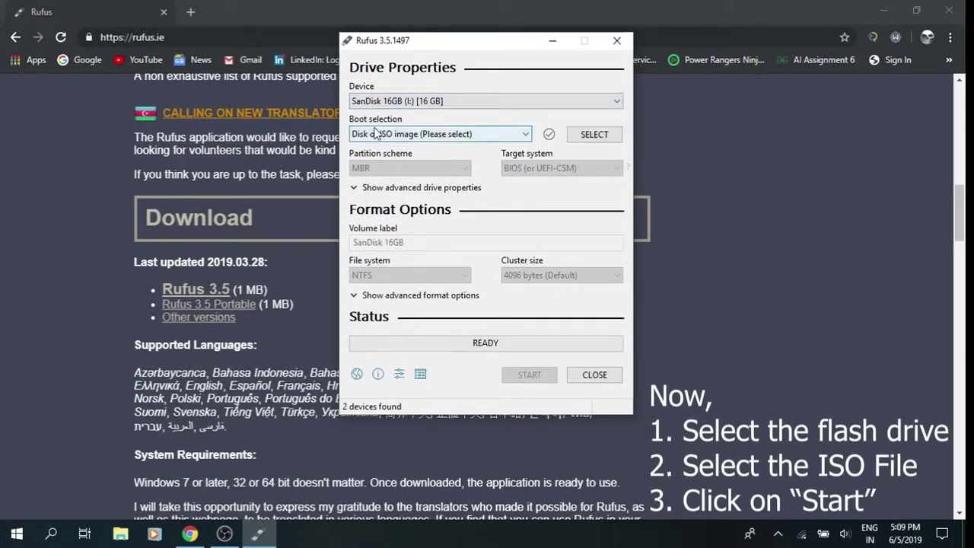
- Load the "Windows 10 64-Bit" ISO from the Downloads folder as the boot image
left_click(518, 134)
left_click(518, 136)
left_click(595, 137)
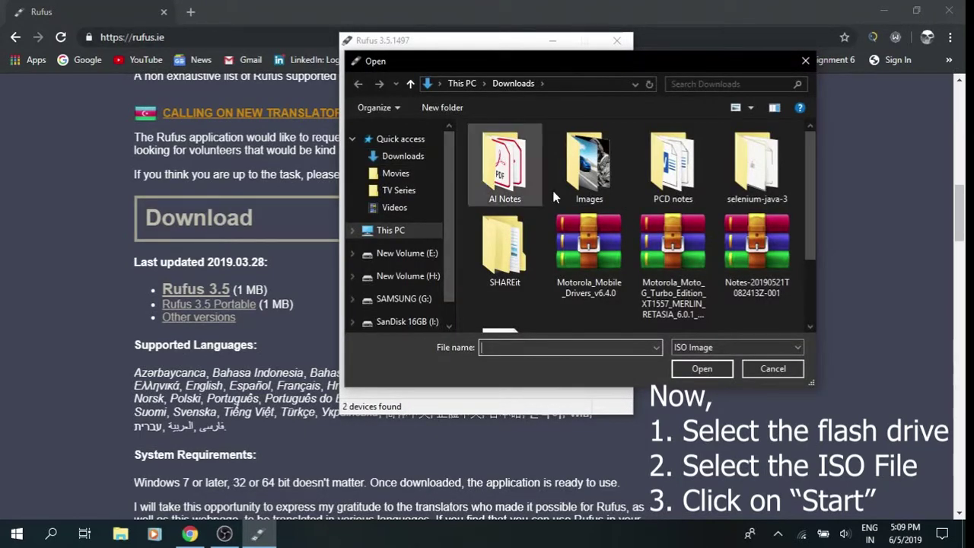
scroll(556, 183, "down", 1)
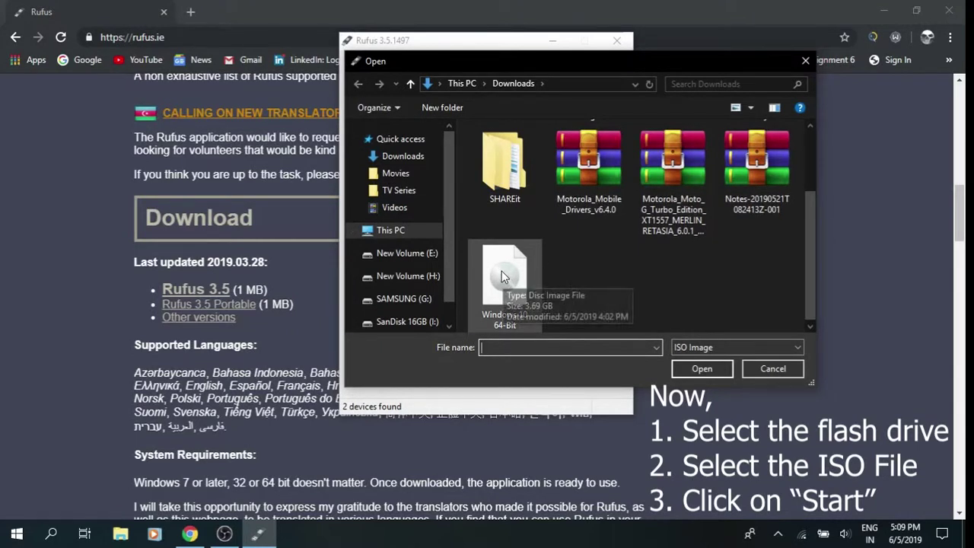
left_click(409, 157)
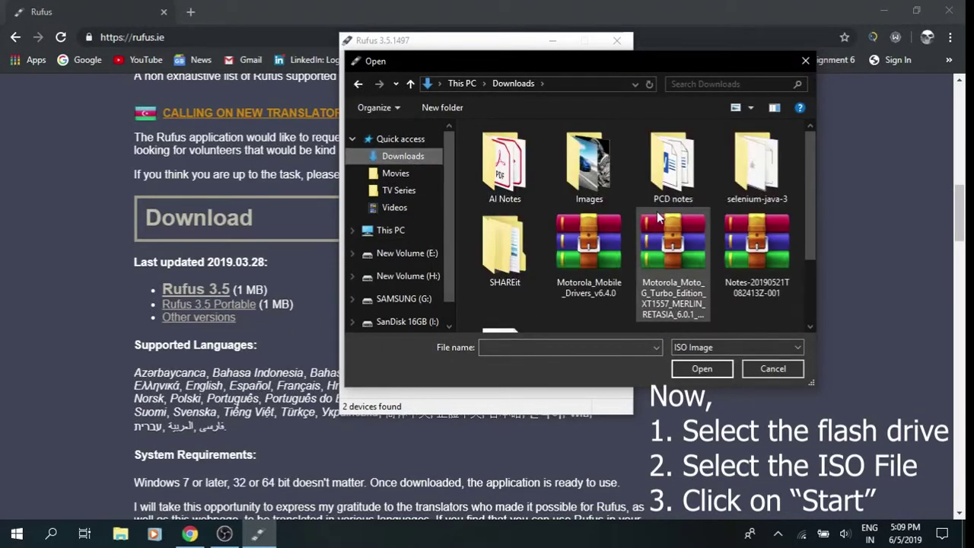
scroll(658, 212, "down", 1)
left_click(515, 271)
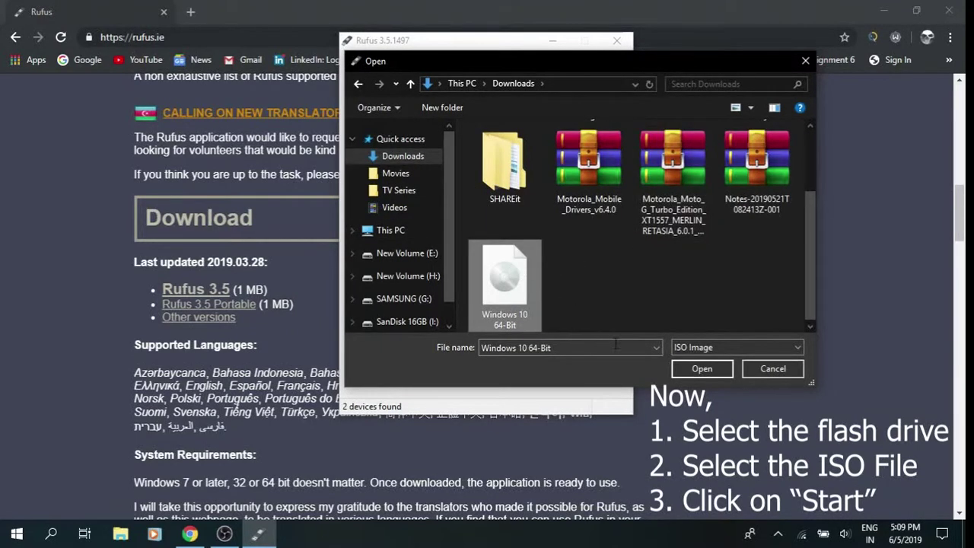
left_click(700, 370)
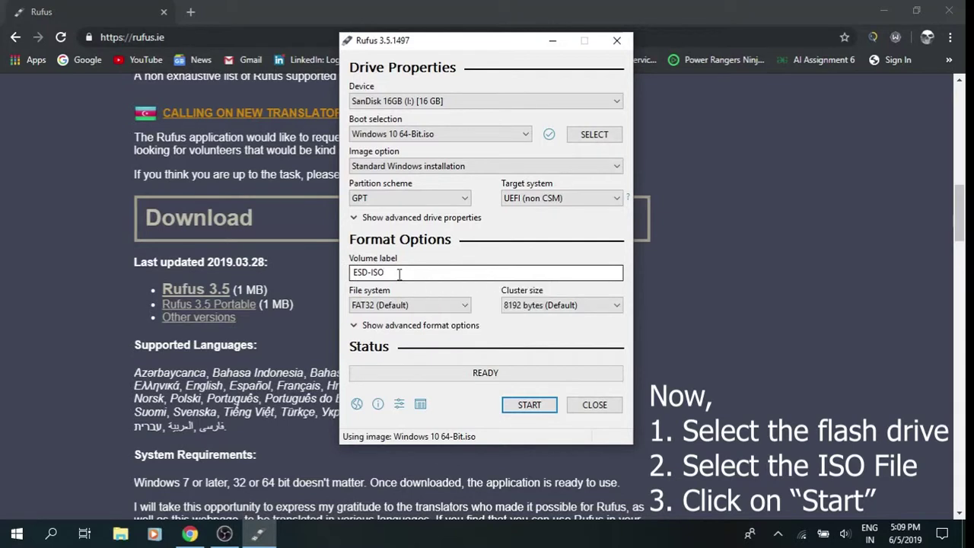
- Set the volume label to "WINDOWS 10 64-BIT"
double_click(351, 274)
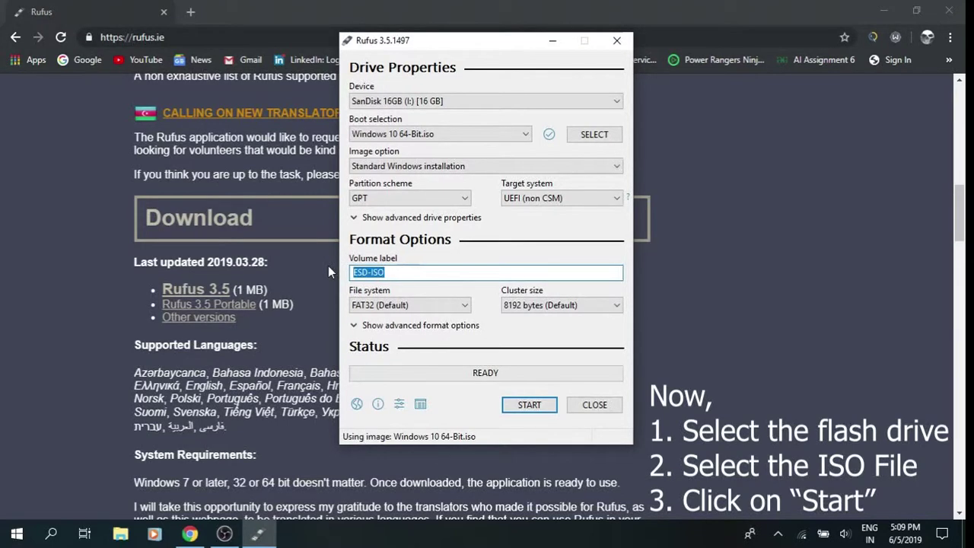
type("WIN")
key("BackSpace")
key("BackSpace")
type("IND")
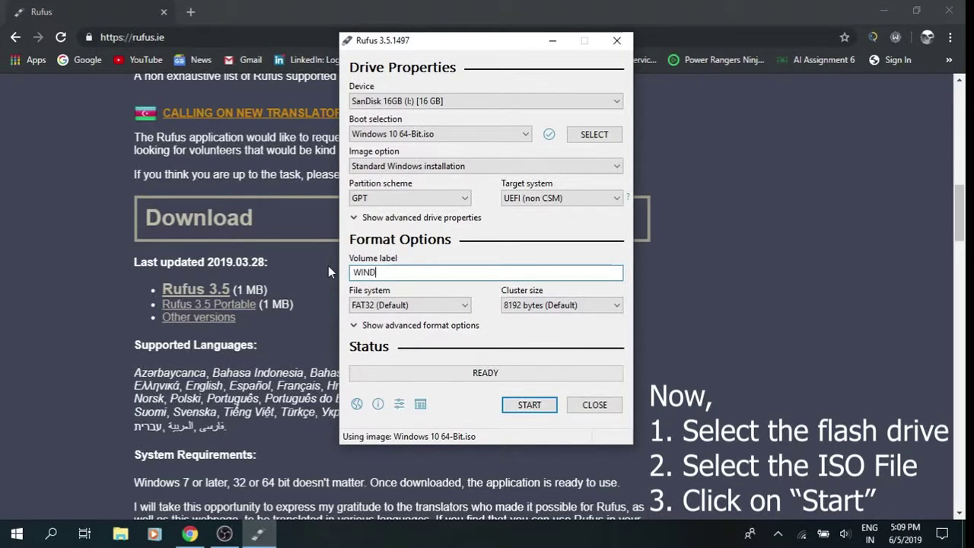
type("OWS 10")
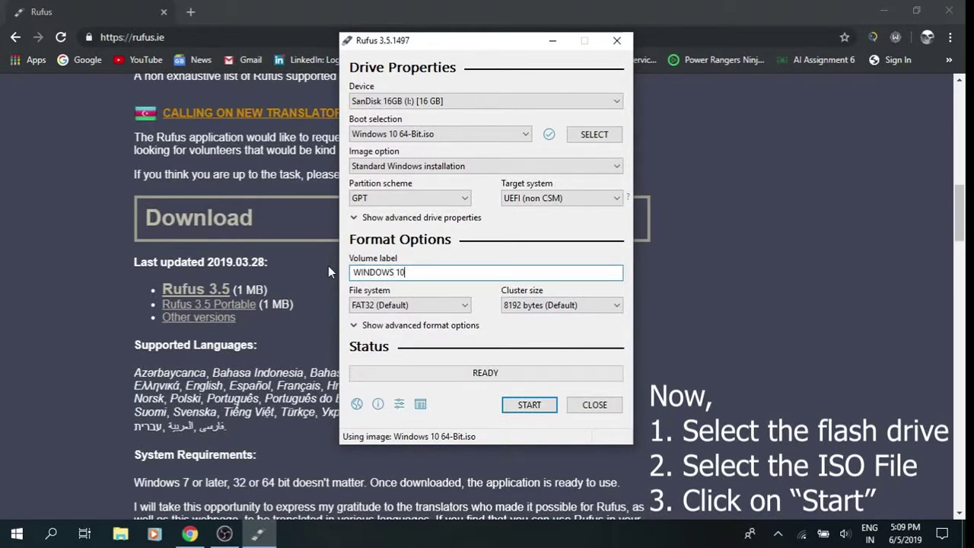
type(" 64-BIT")
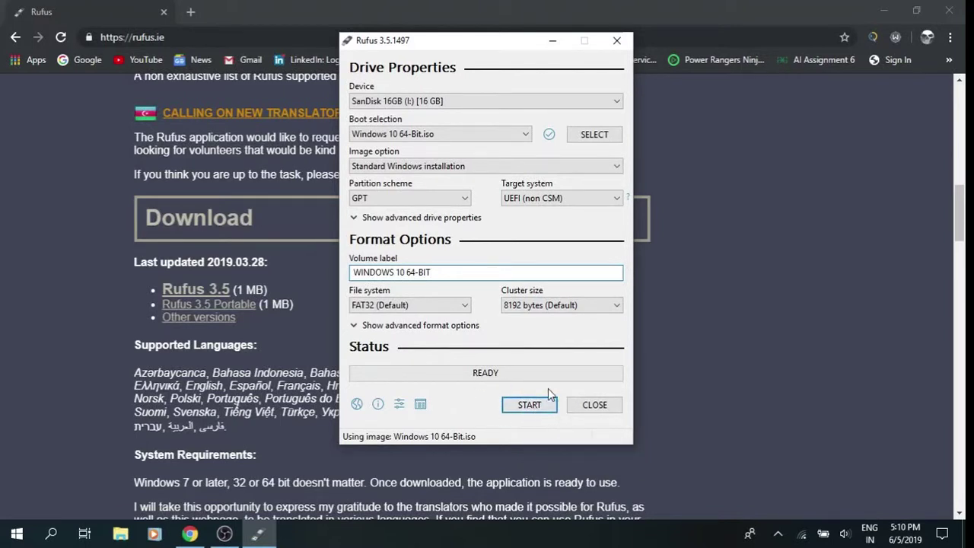
- Write the image to the flash drive, accepting the data erasure, minimize the browser, and close Rufus once writing finishes
left_click(532, 406)
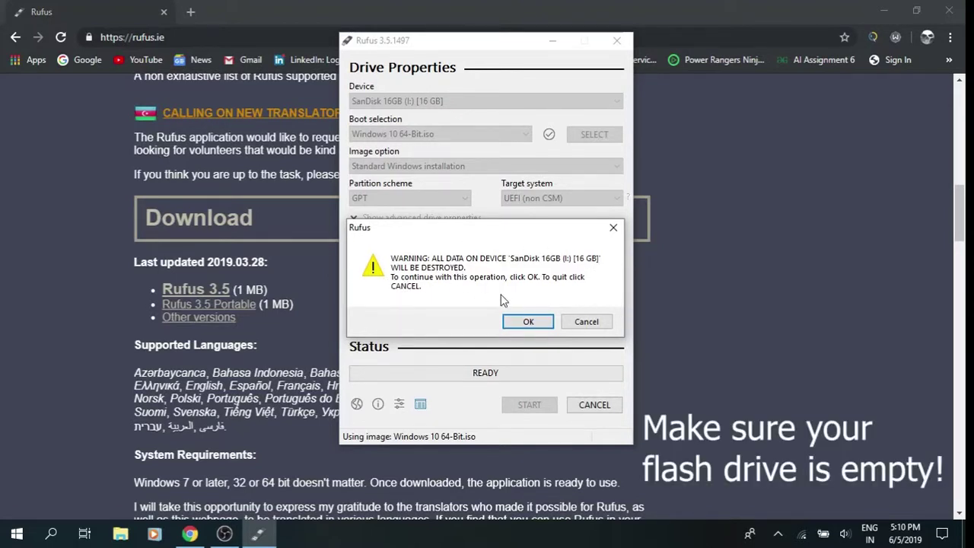
left_click(525, 322)
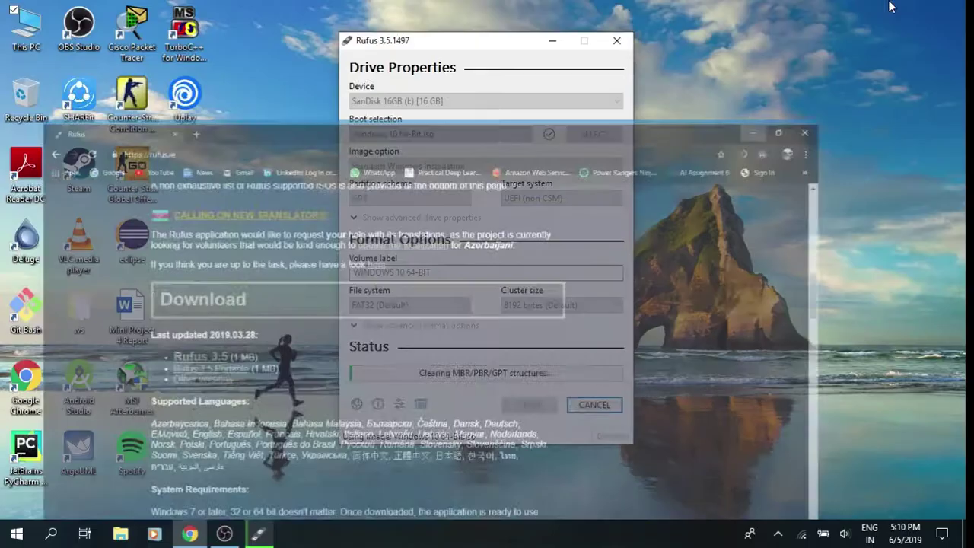
left_click(886, 10)
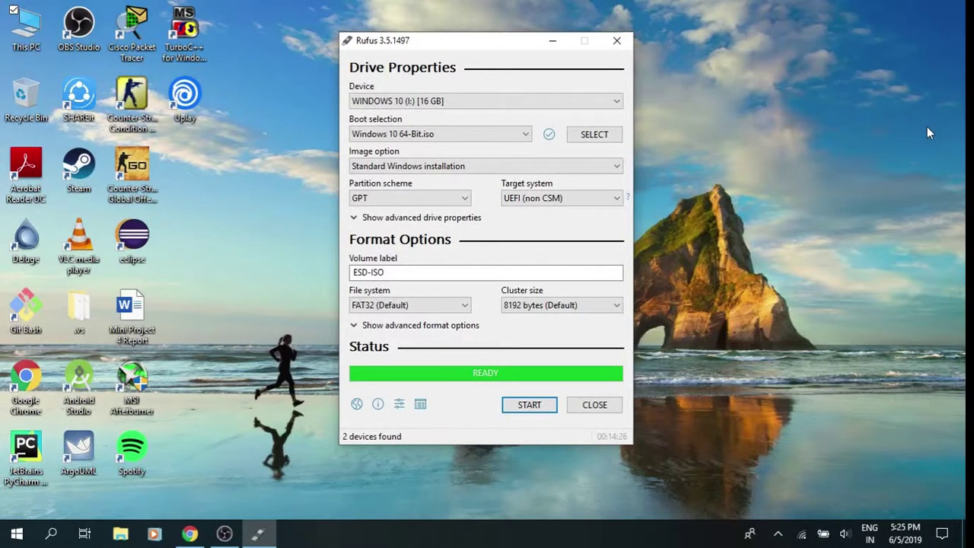
left_click(585, 410)
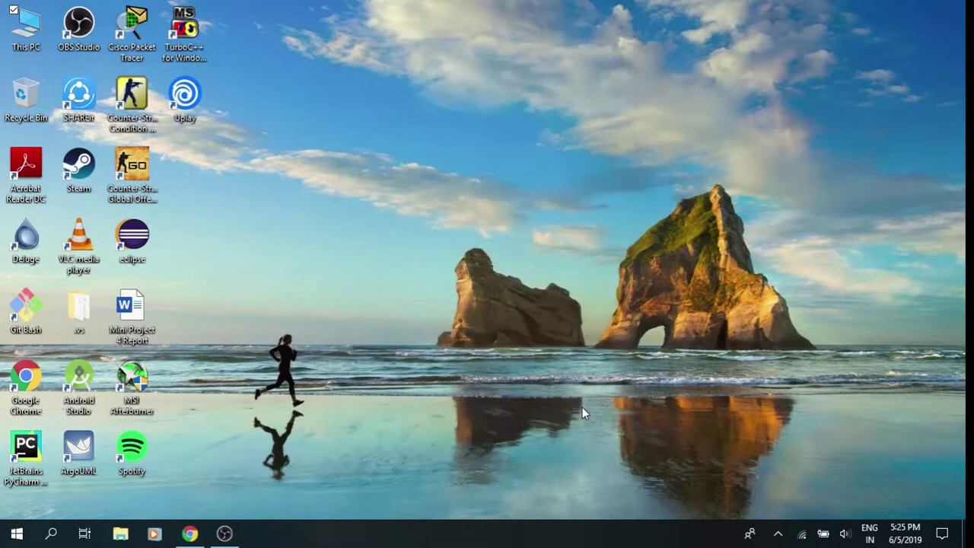